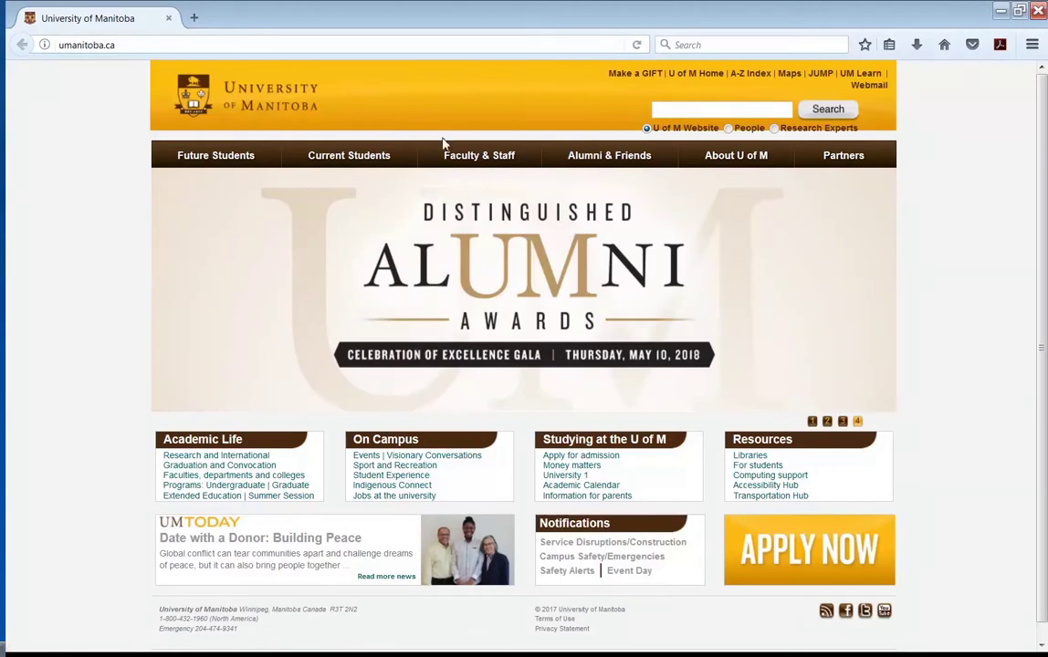
- Go through Faculty & Staff to the LOD Course Registration list, then open a blank tab
mouse_move(421, 152)
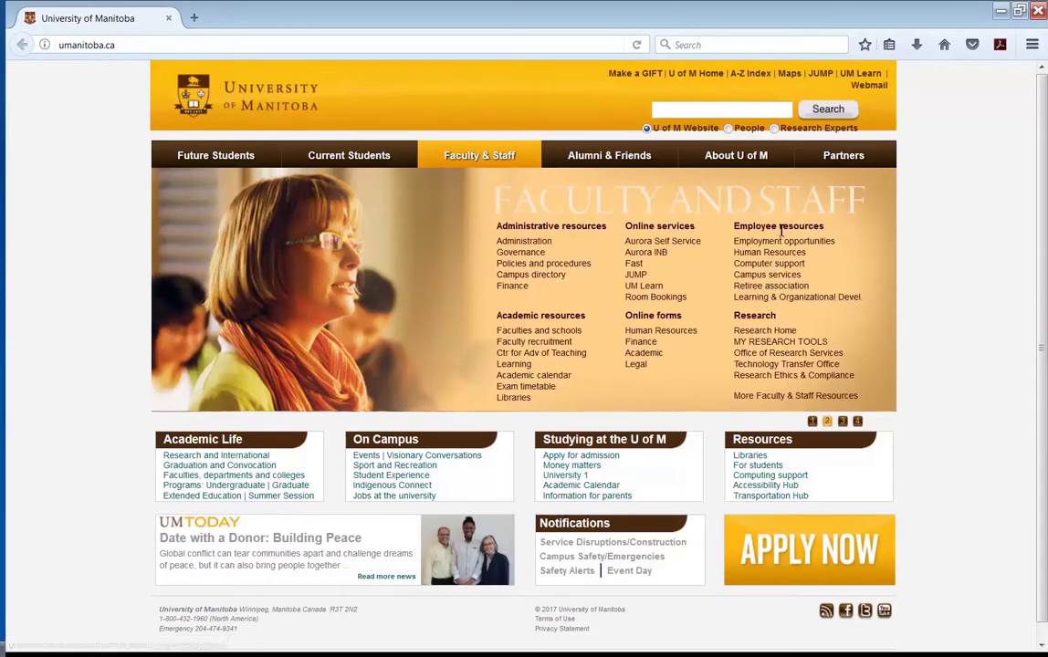
click(765, 300)
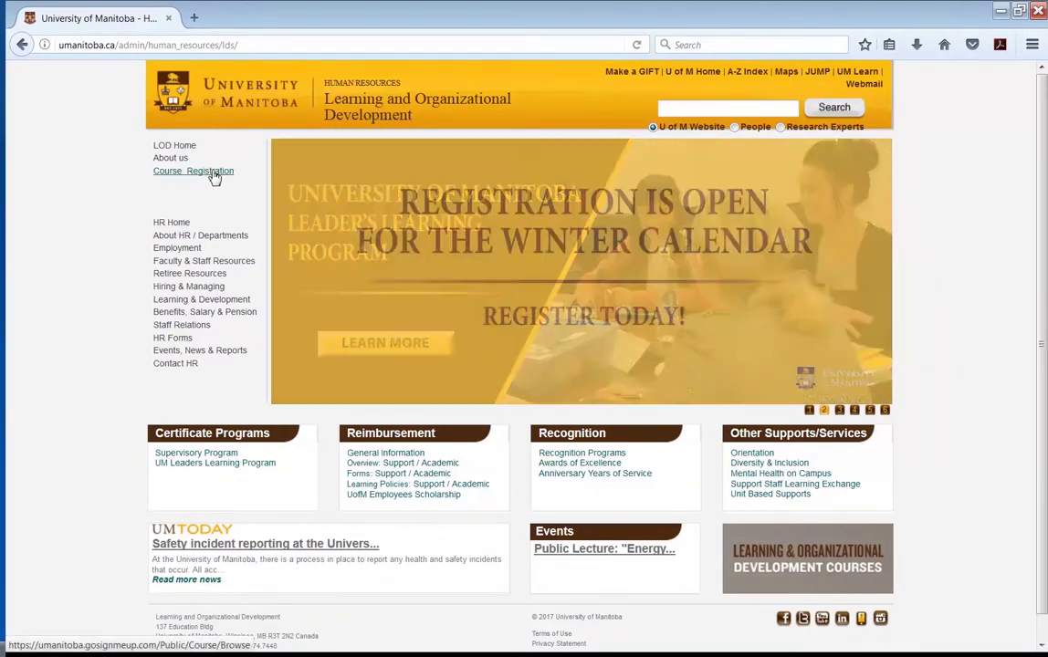
click(214, 178)
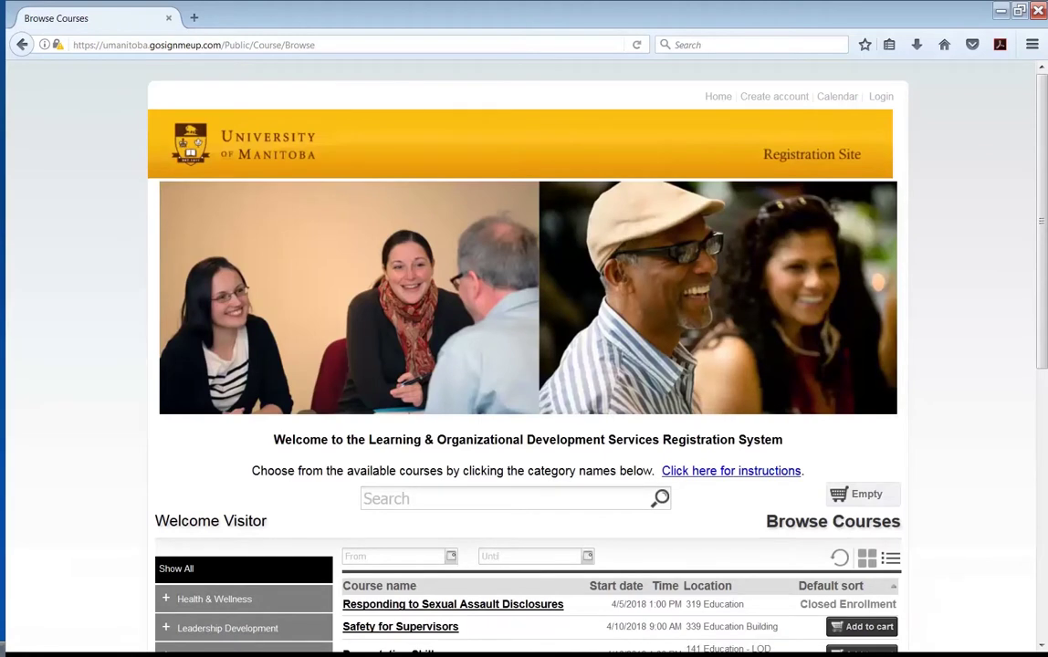
click(193, 17)
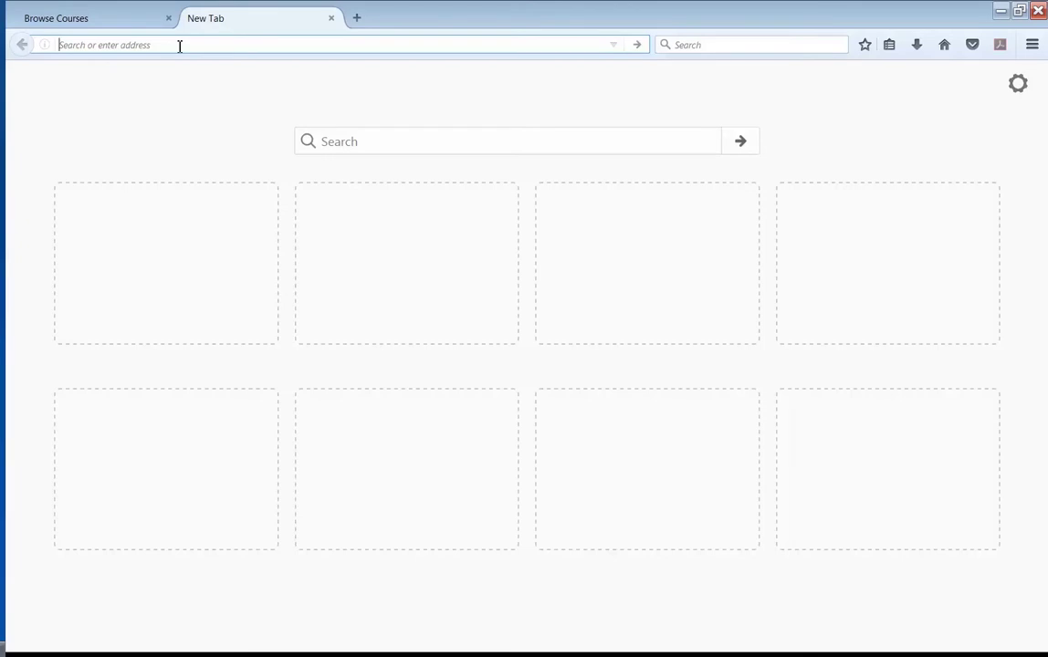
- Load umanitoba.ca/hr/lodreg in the new tab
text(umanitoba)
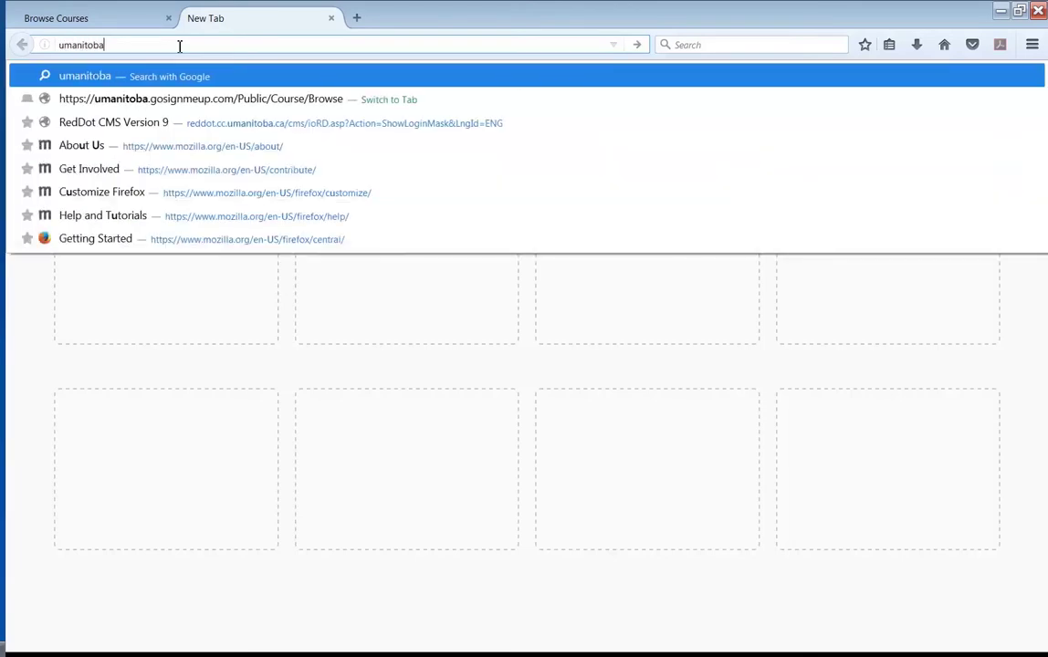
text(.ca/)
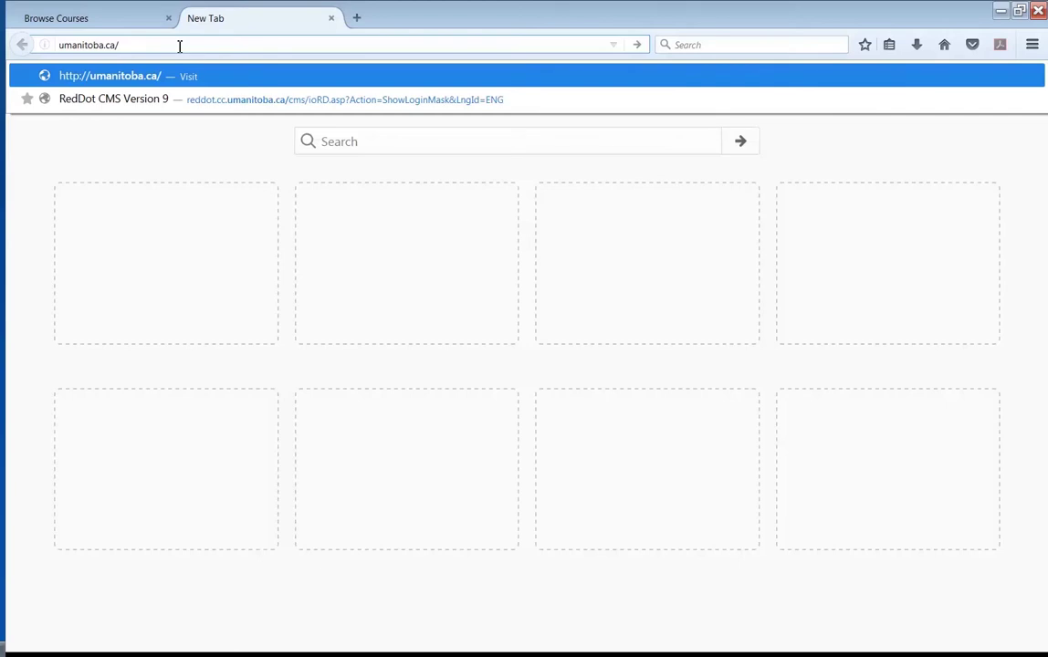
text(hr/lod)
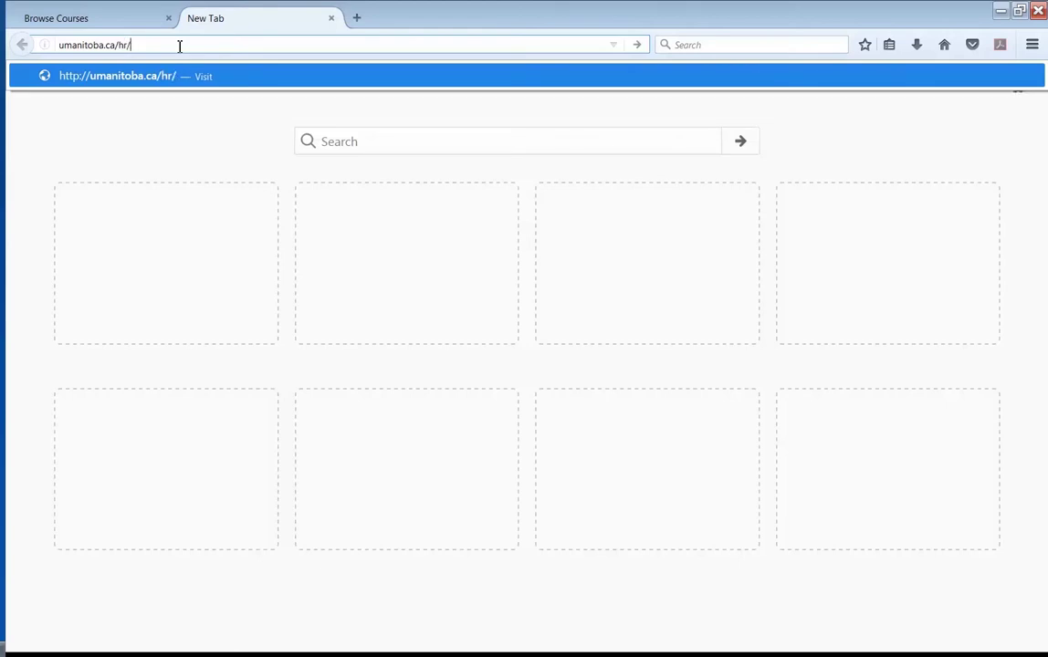
text(reg)
key(Return)
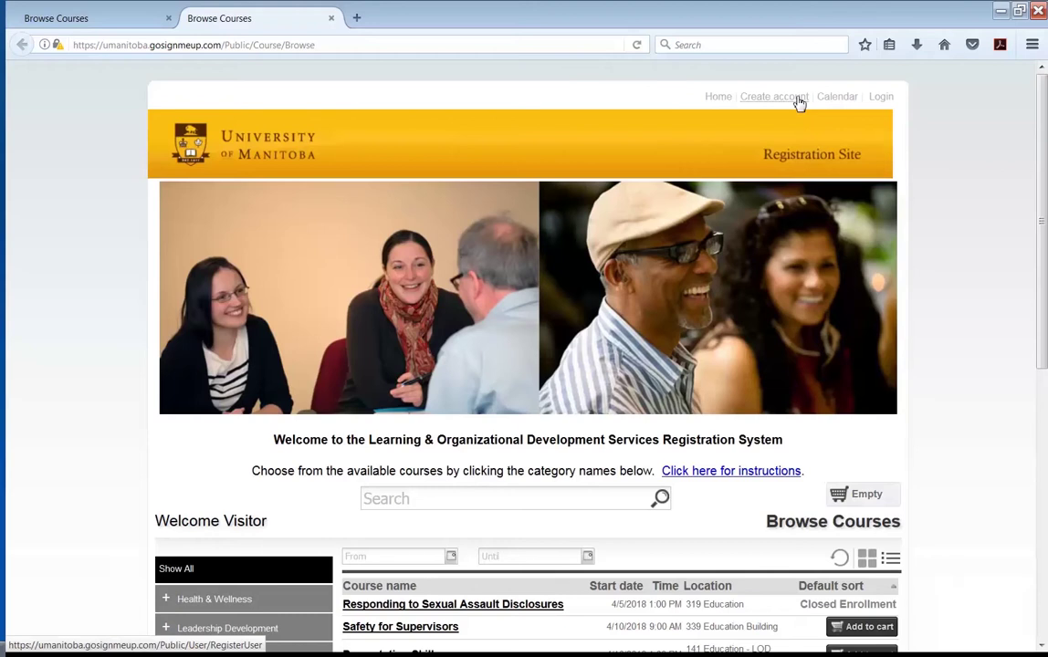
- Sign in with the account password and decline Firefox's offer to save the login
click(882, 98)
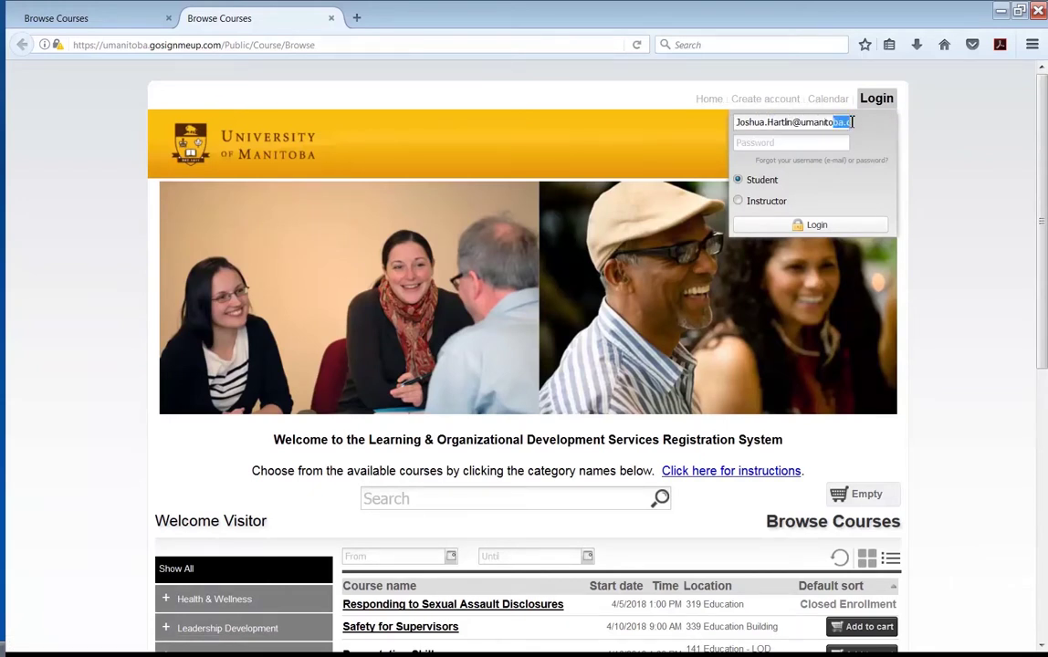
click(825, 143)
text(*********)
key(Return)
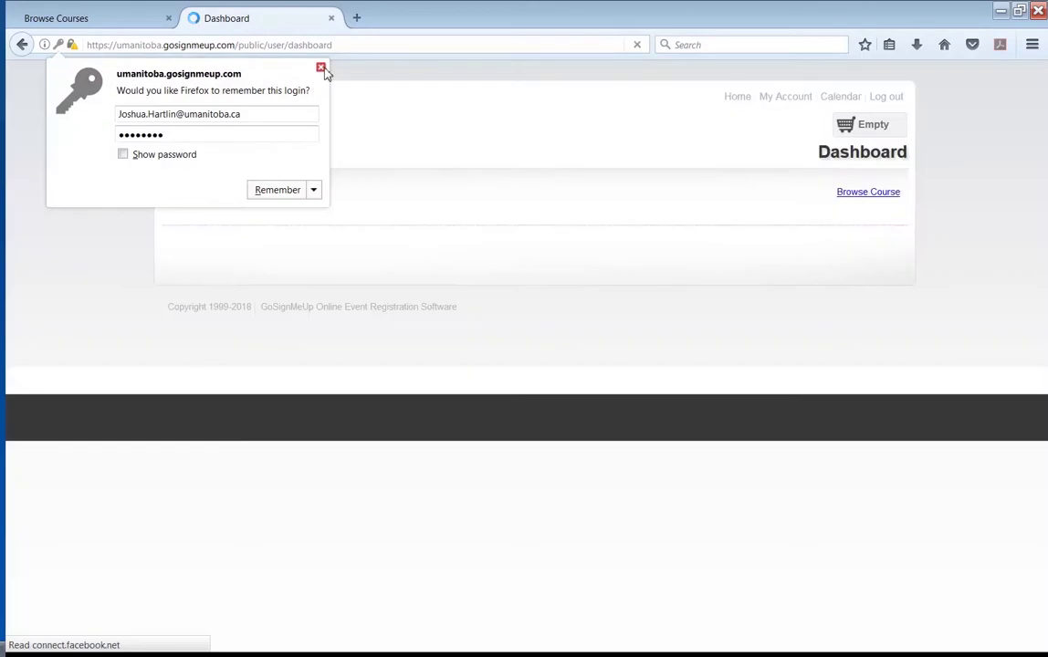
click(321, 68)
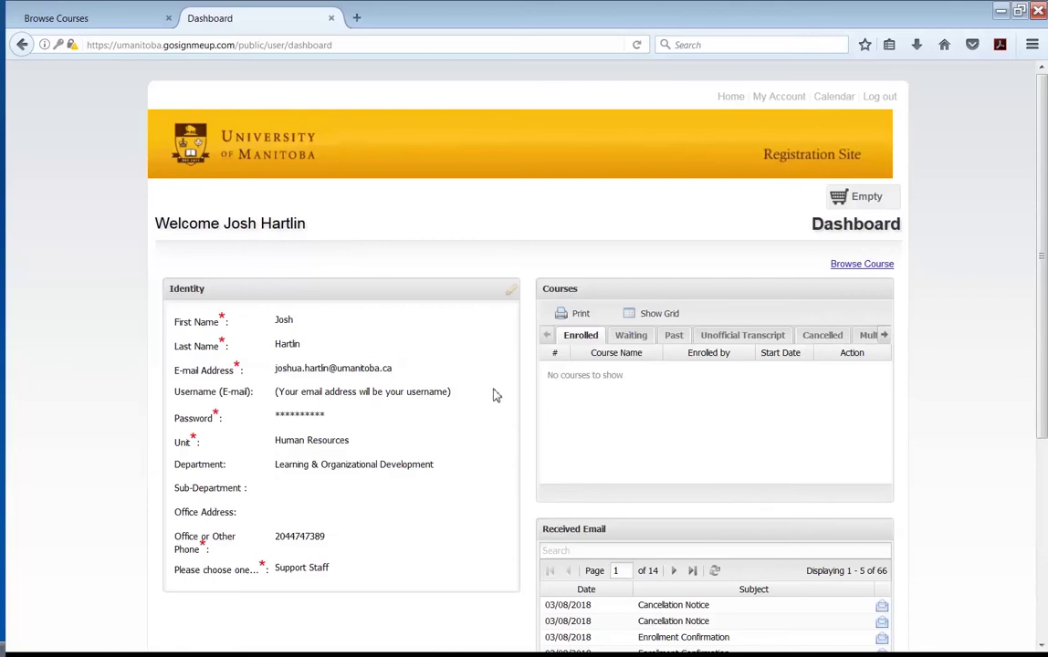
- Append 'ua' to the Identity First Name field and save the profile
click(512, 296)
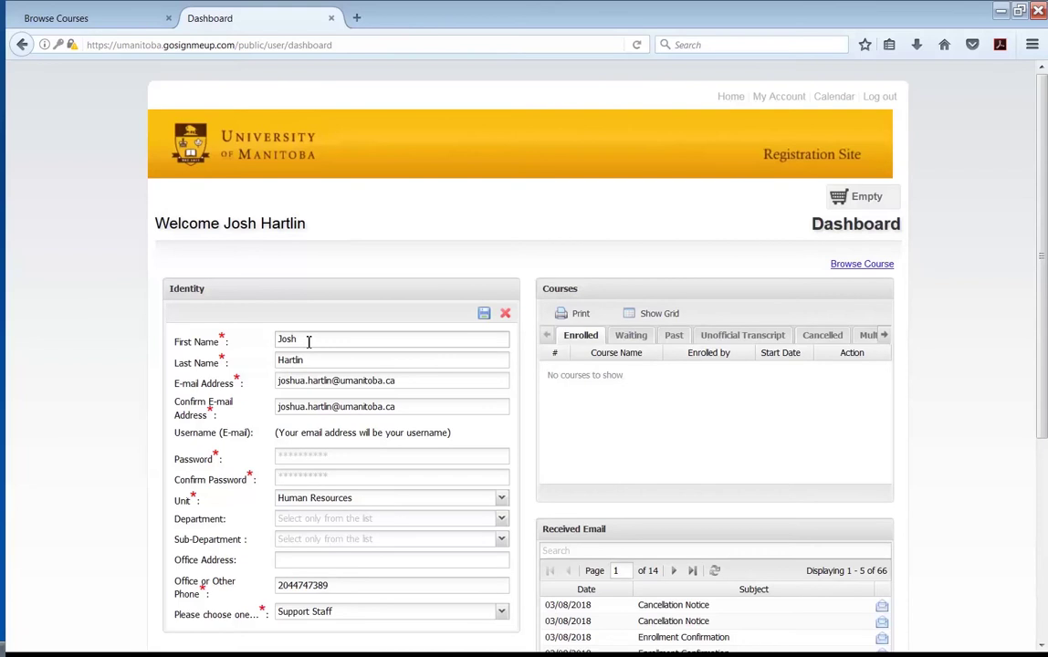
text(ua)
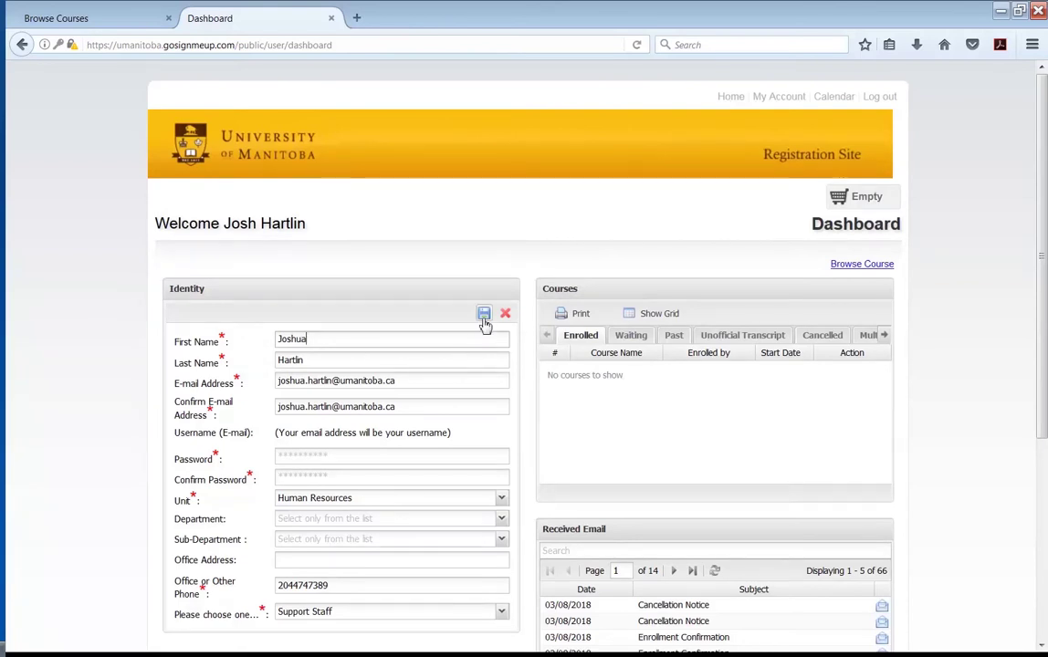
click(484, 316)
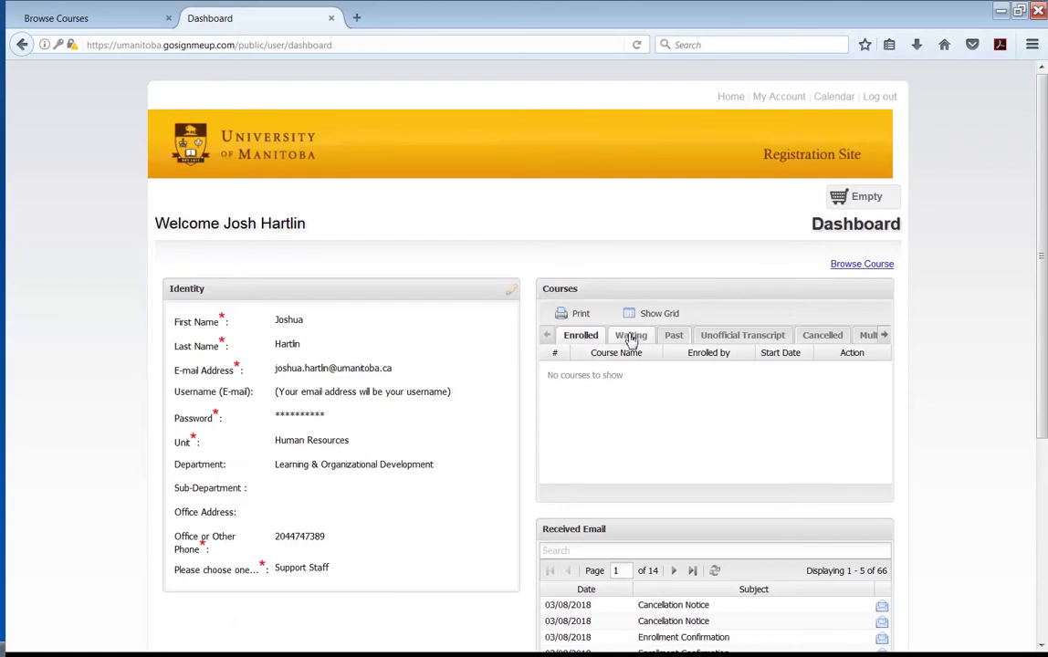
- Switch the dashboard's Courses panel to the Unofficial Transcript view
click(679, 338)
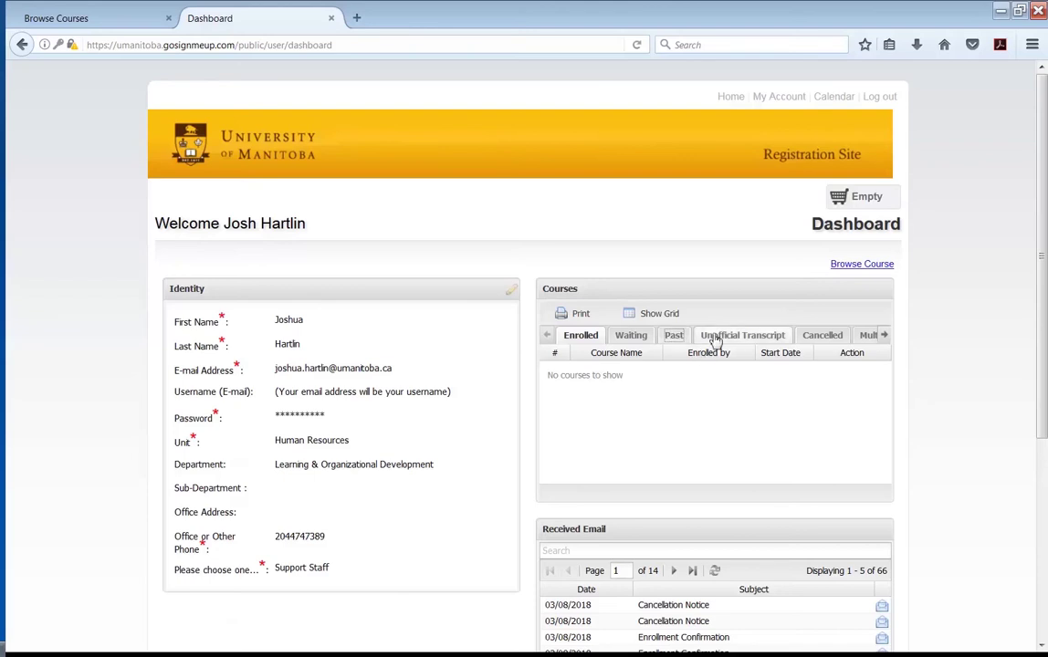
click(717, 339)
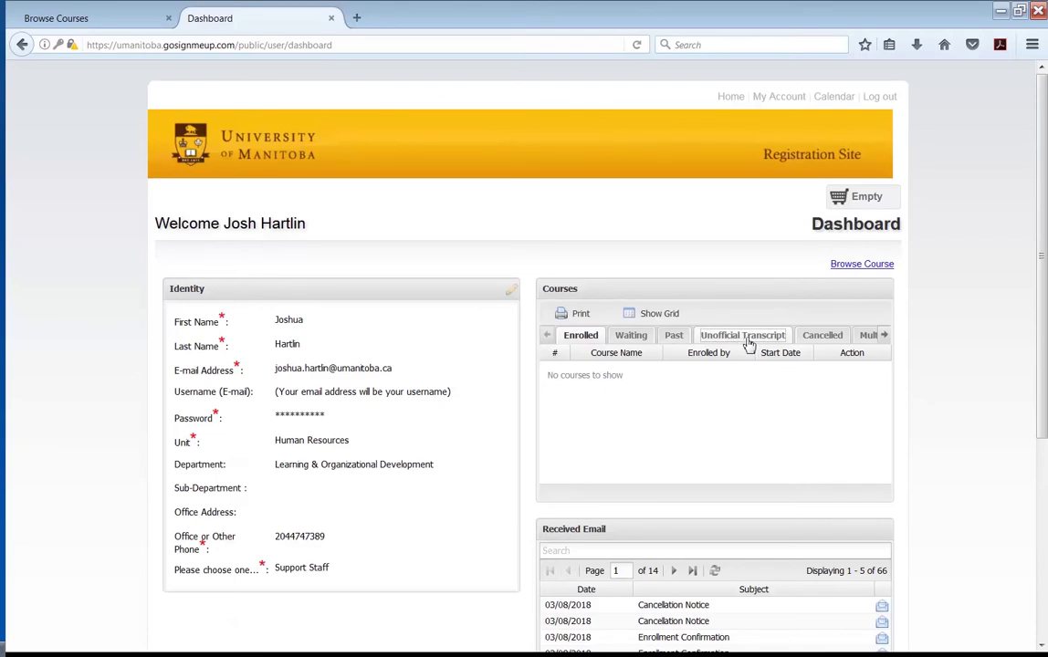
click(748, 343)
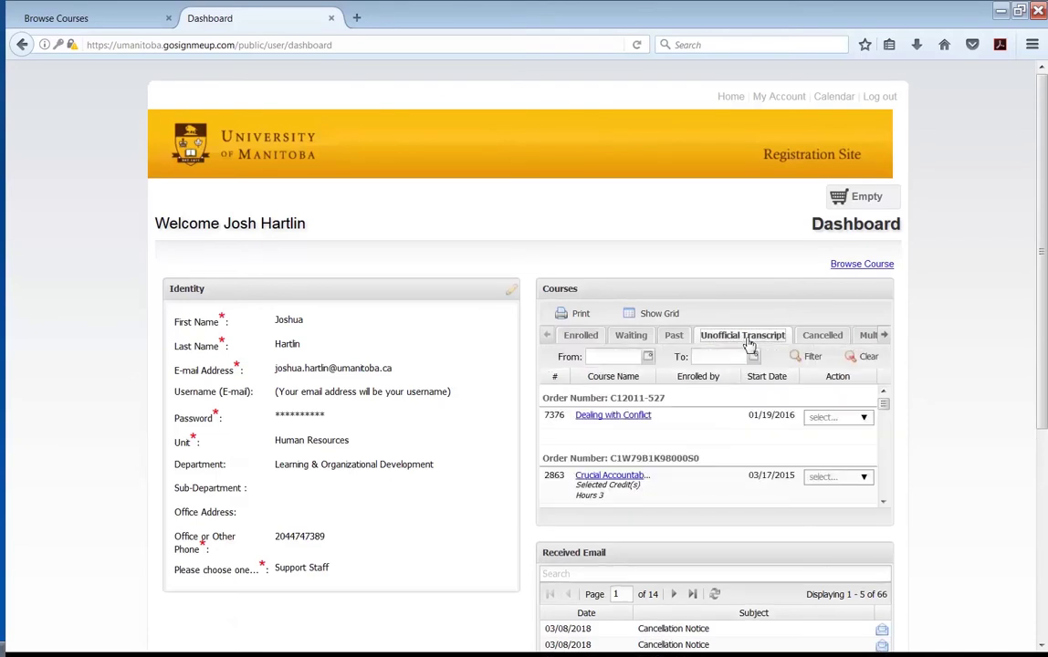
- Set the transcript's From date to January 1, 2016 using the calendar picker
click(647, 357)
click(596, 376)
click(596, 376)
click(596, 376)
click(596, 376)
click(596, 376)
click(596, 377)
click(596, 376)
click(597, 376)
click(597, 376)
click(596, 376)
click(596, 376)
click(596, 376)
click(596, 376)
click(596, 376)
click(597, 376)
click(597, 376)
click(596, 376)
click(596, 376)
click(596, 376)
click(596, 376)
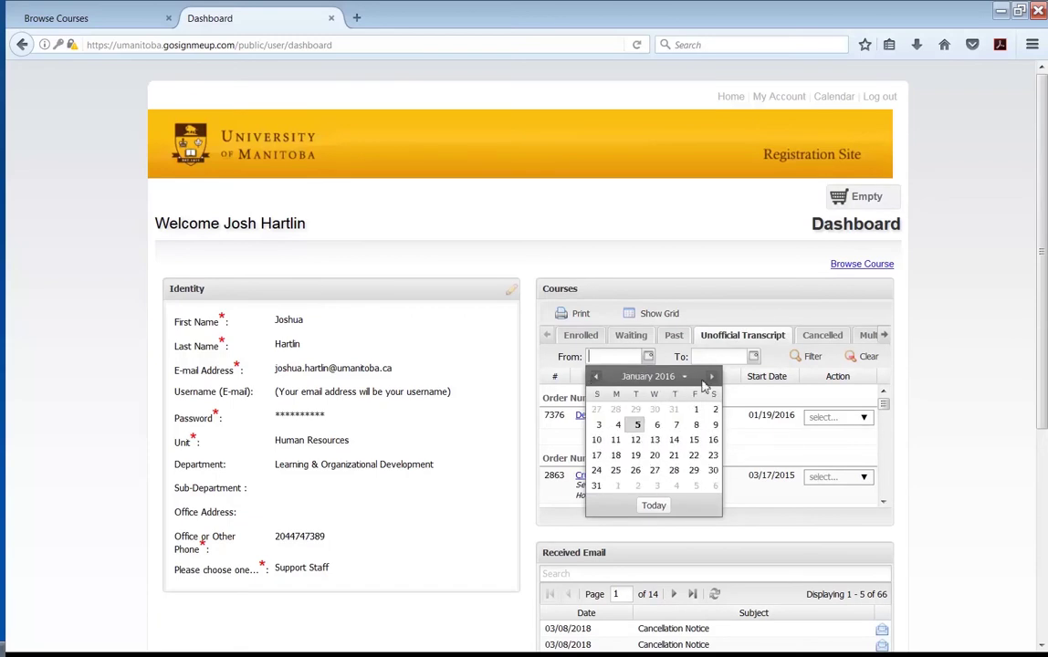
click(695, 409)
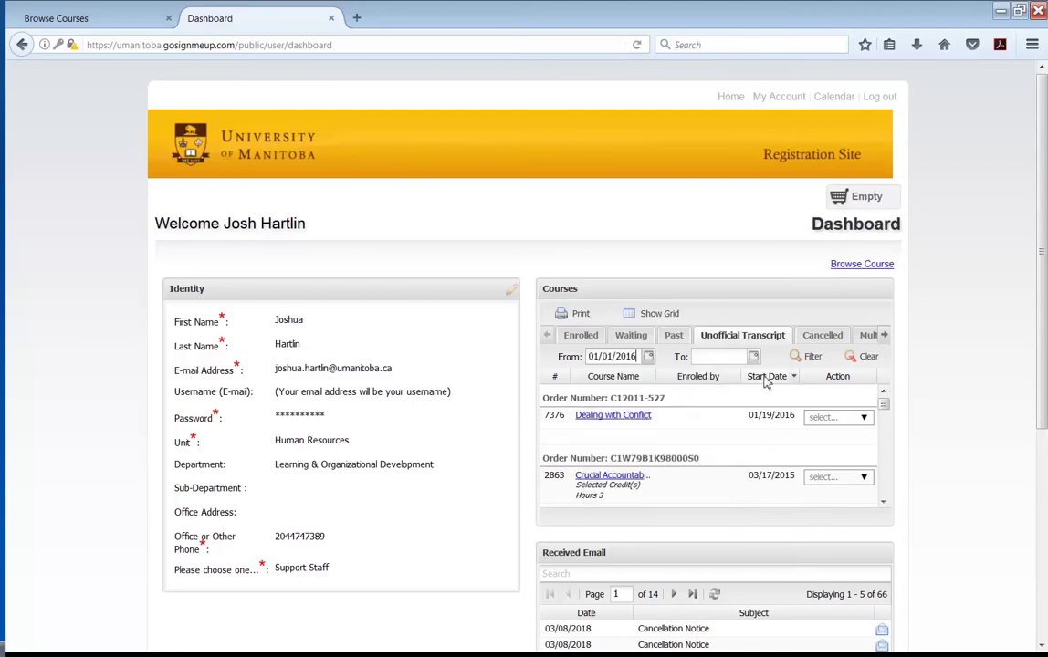
- Set the To date to April 5, 2018 and apply the filter
click(754, 356)
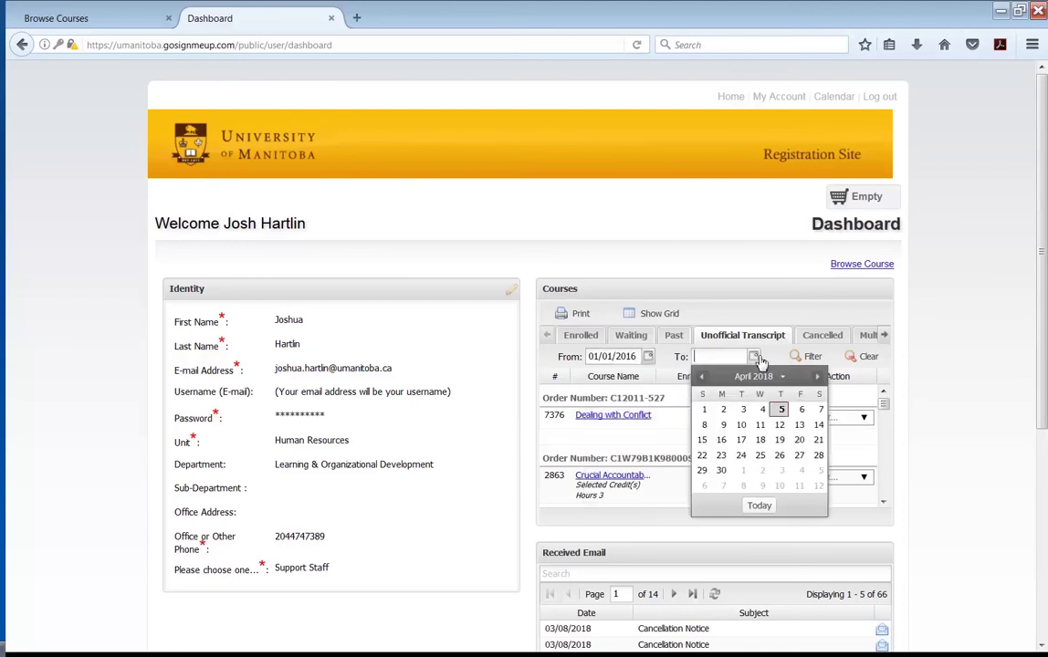
click(780, 410)
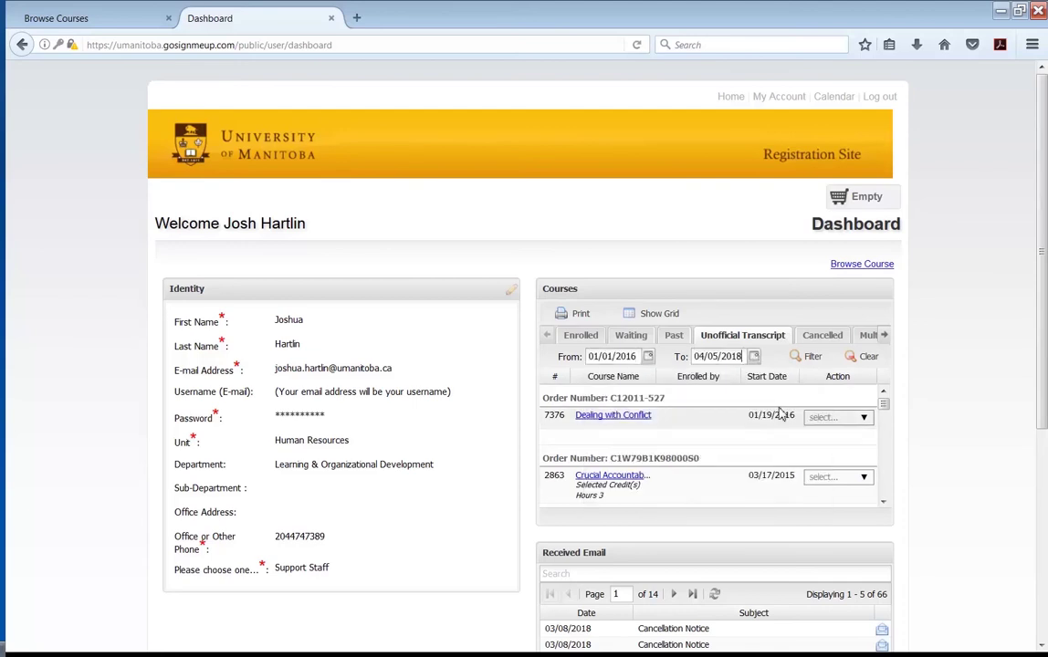
click(807, 358)
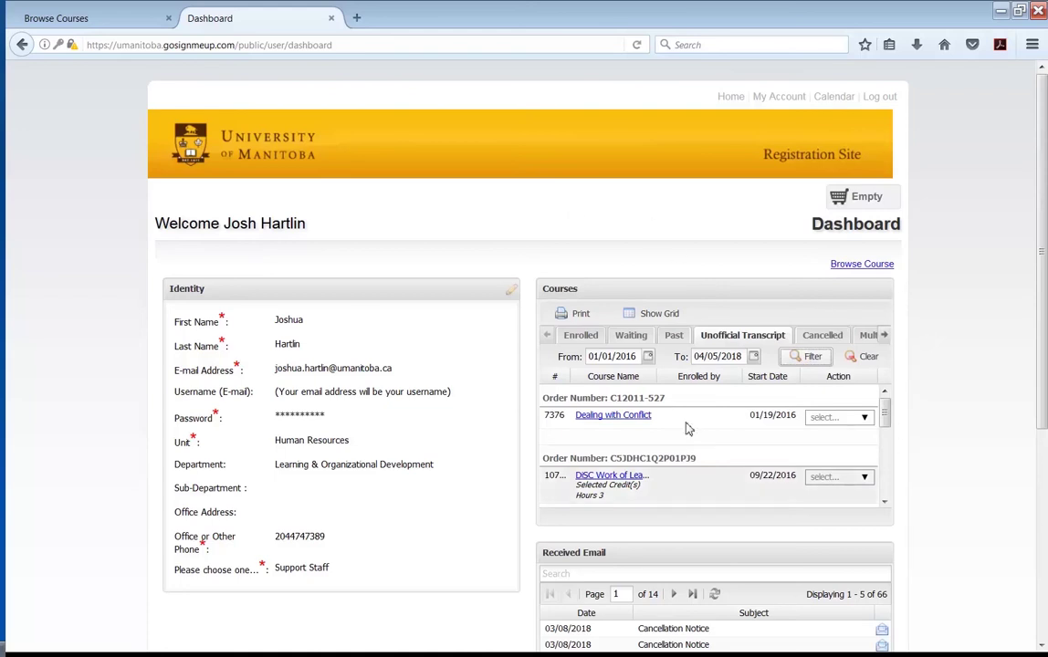
- Go back to Browse Courses and scroll down to the April 2018 course listings
click(859, 264)
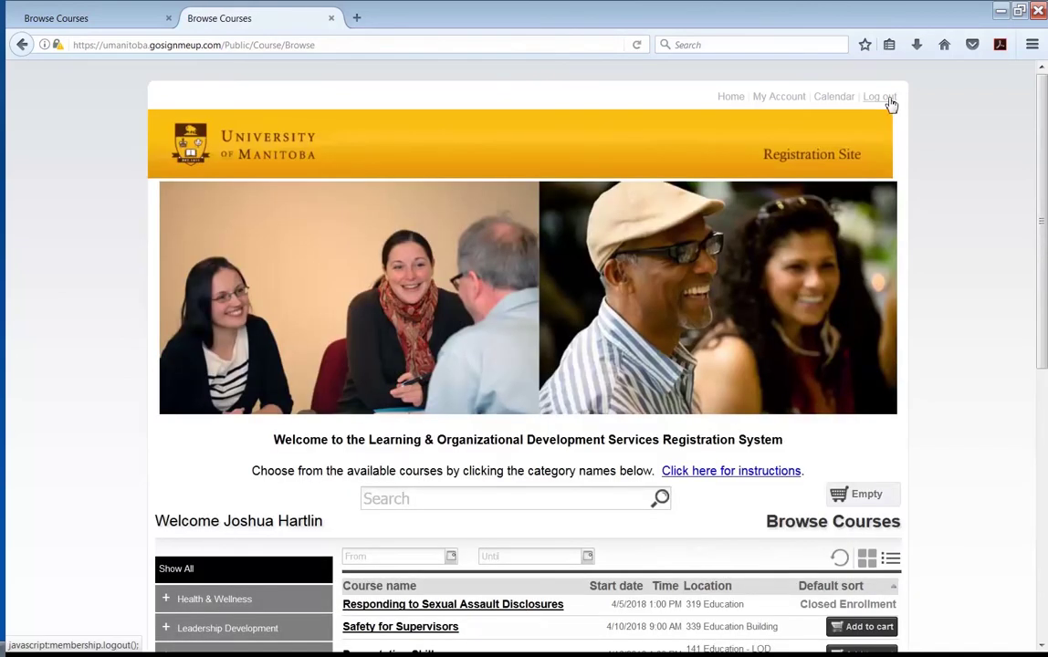
scroll(959, 231, down, 3)
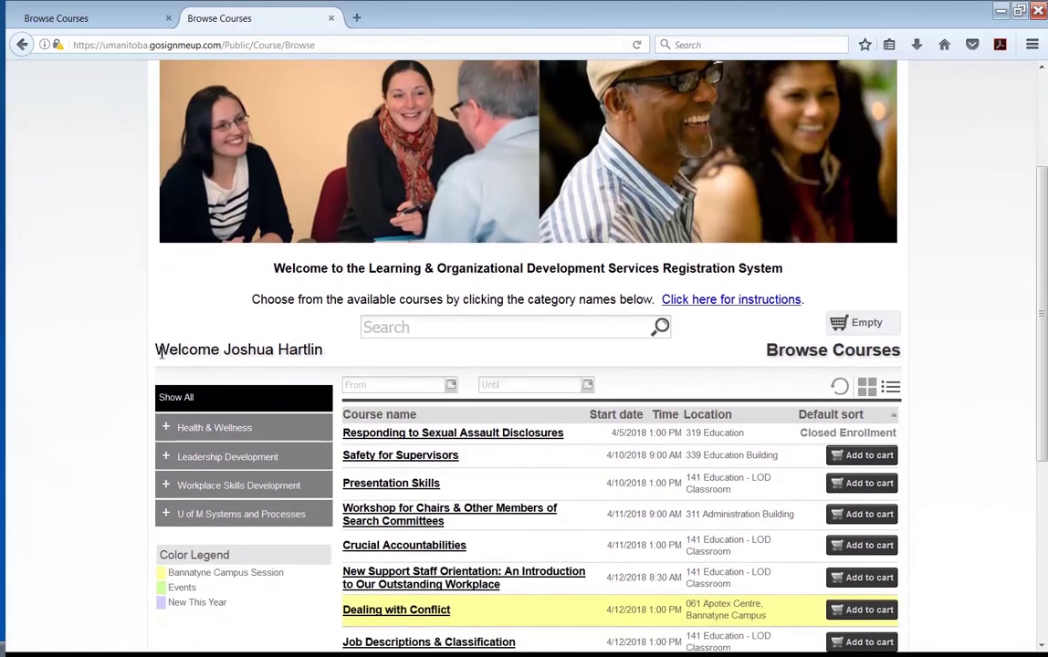